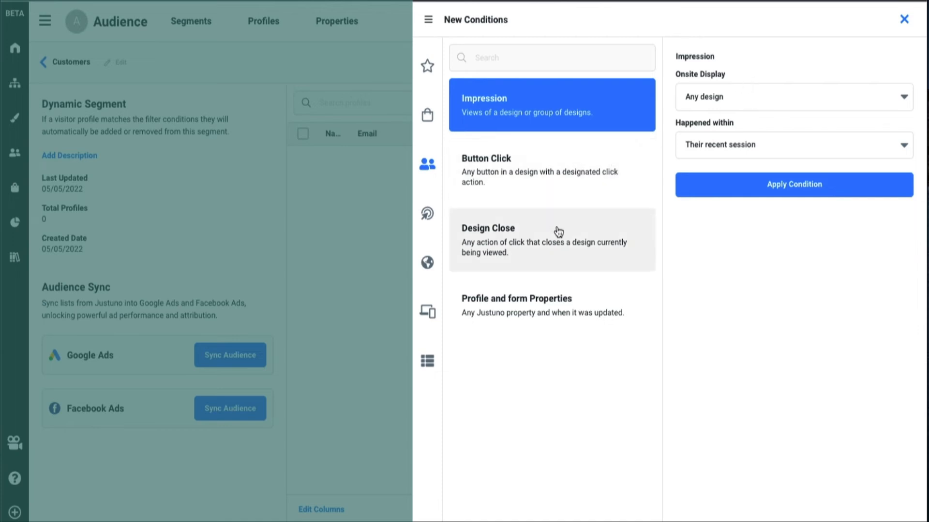
Apply a Profile and form Properties condition to the Customers segment requiring that Email Address is known.
click(553, 299)
click(729, 88)
text(email)
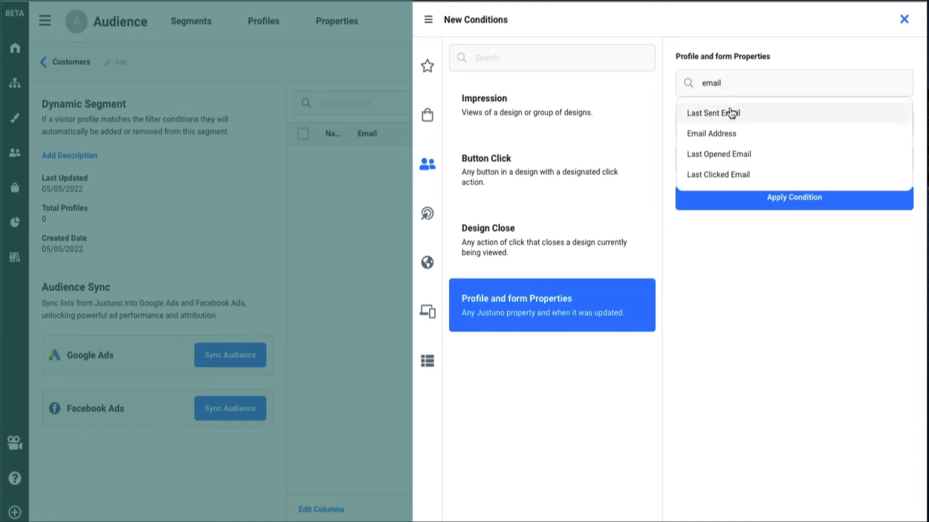
click(733, 136)
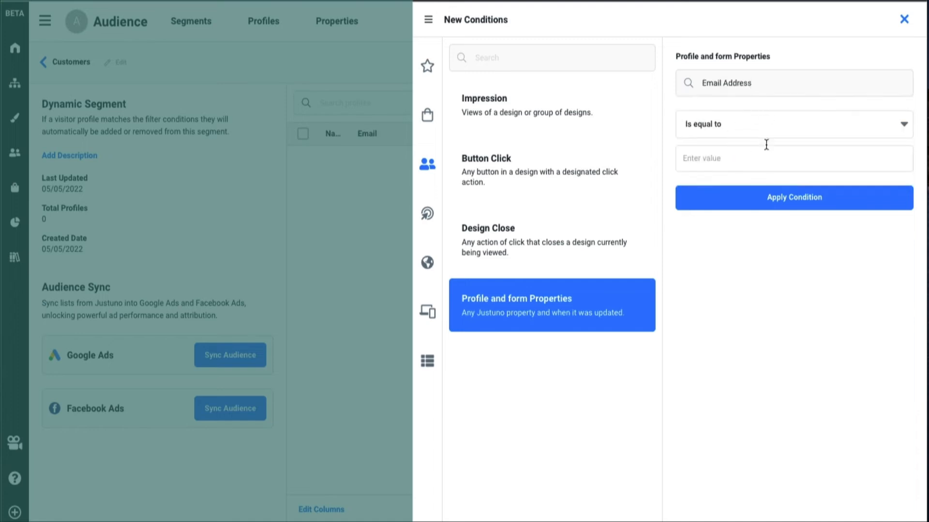
click(752, 135)
scroll(783, 232, down, 3)
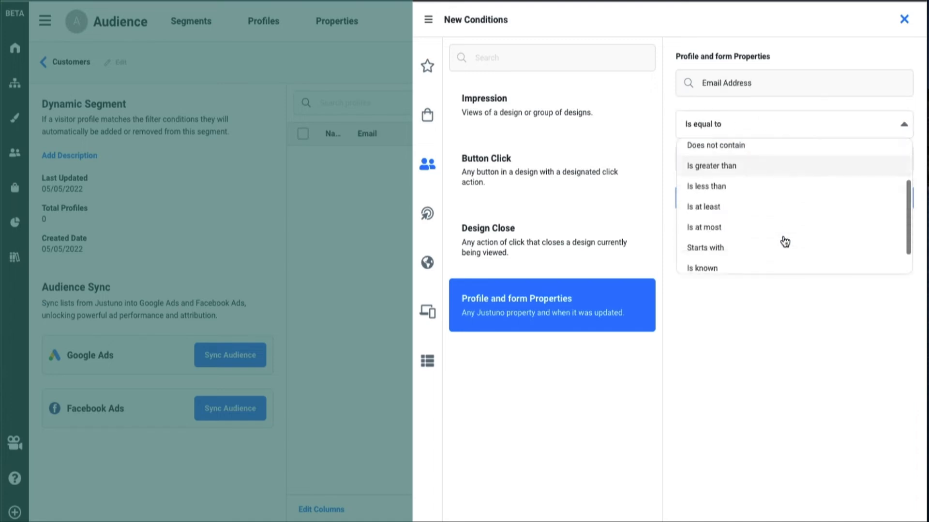
click(785, 238)
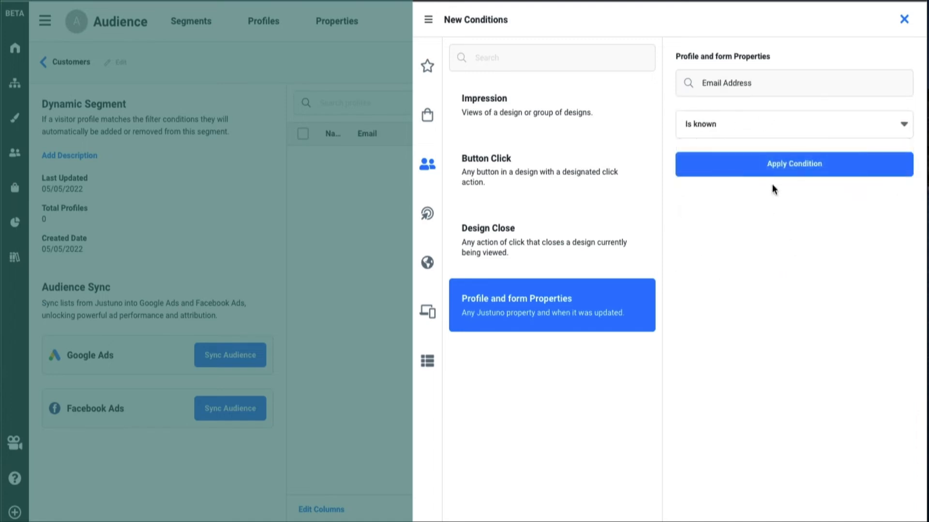
click(777, 166)
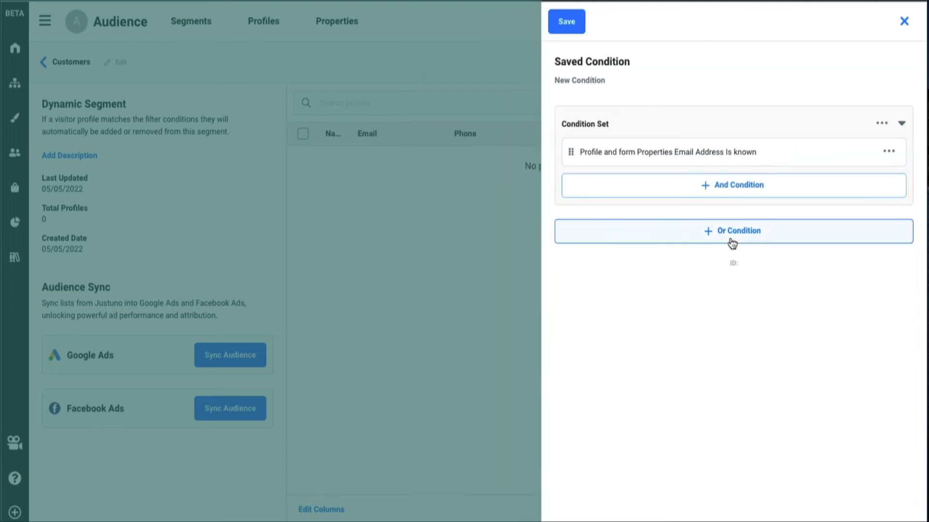
Add an Or condition for a purchased Grand Total greater than $0 in any session, and save the Customers segment's conditions.
click(643, 232)
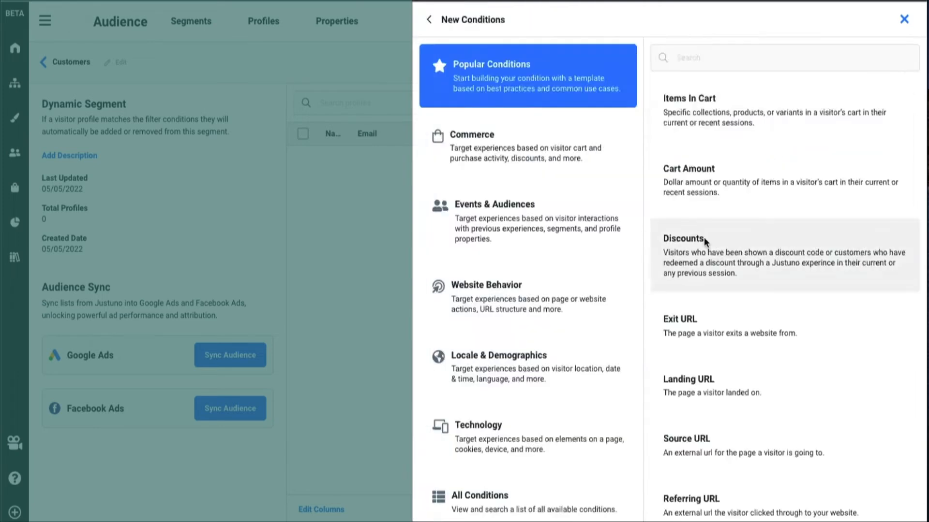
click(555, 155)
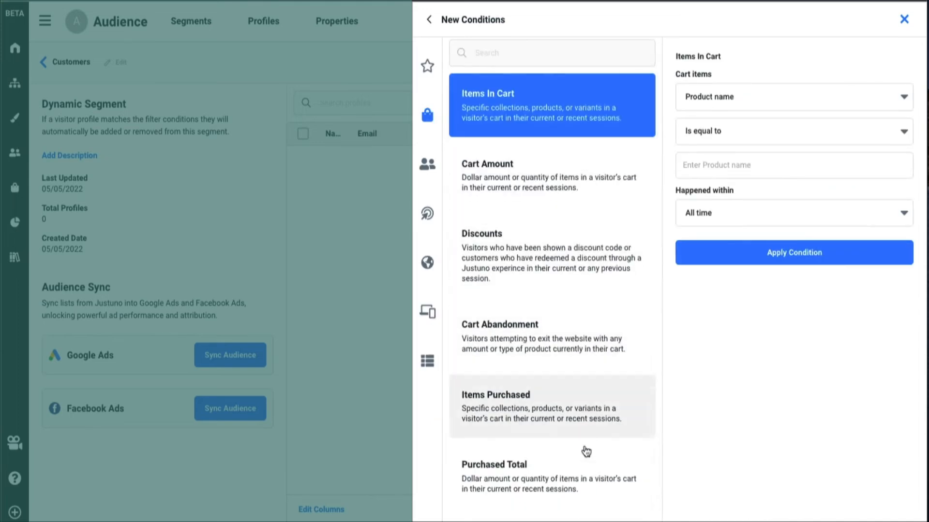
click(570, 487)
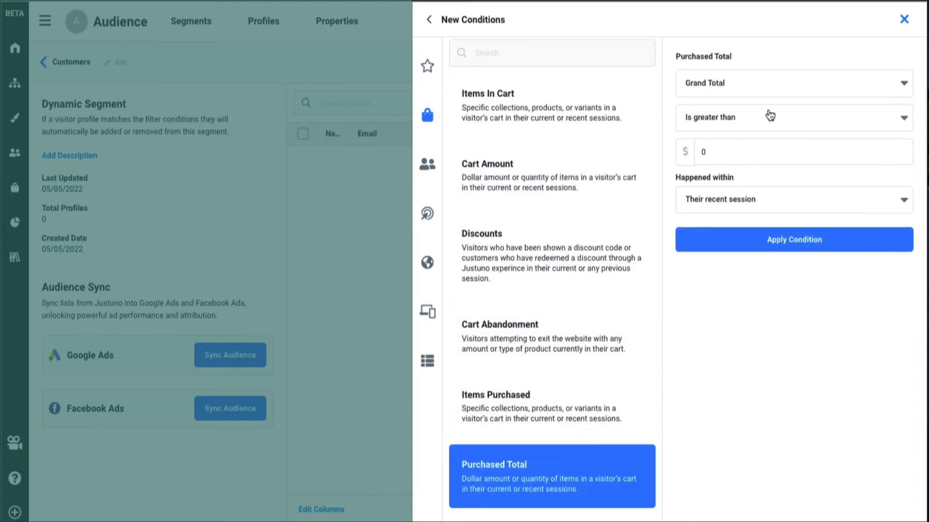
click(750, 201)
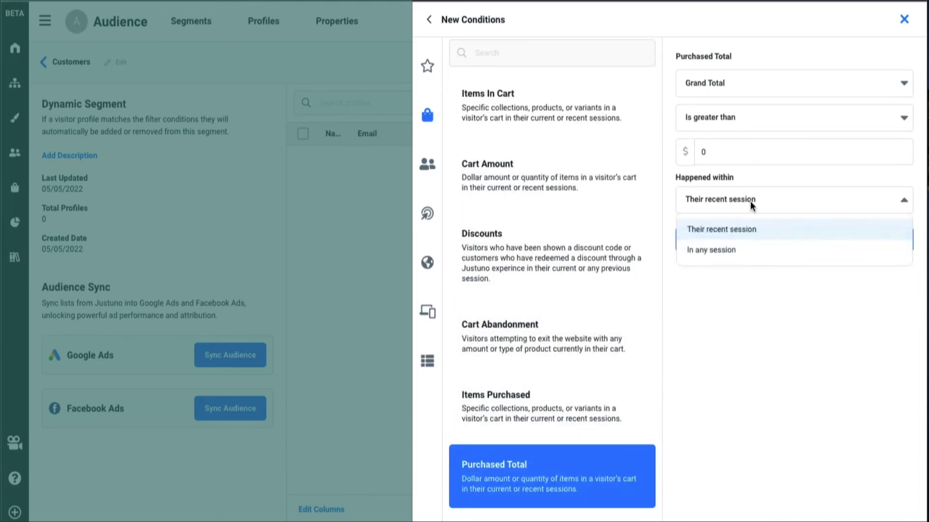
click(758, 255)
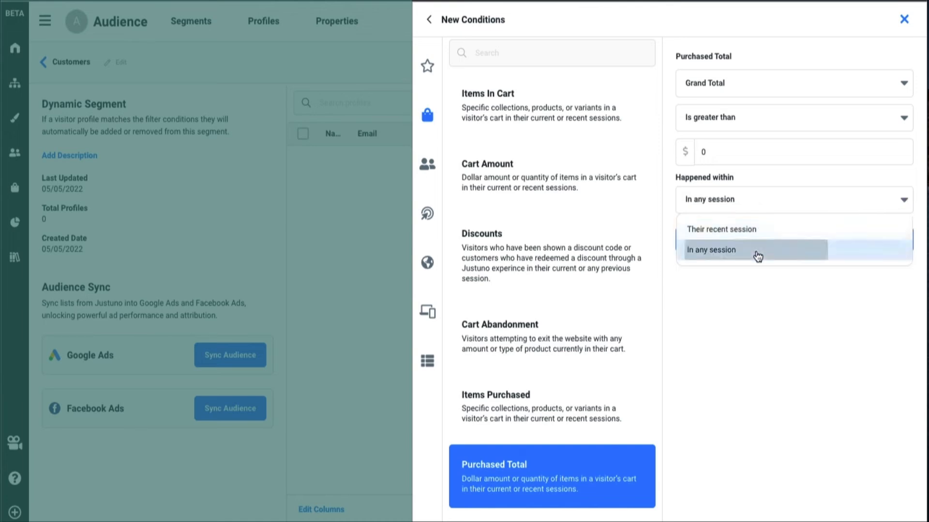
click(756, 240)
click(567, 24)
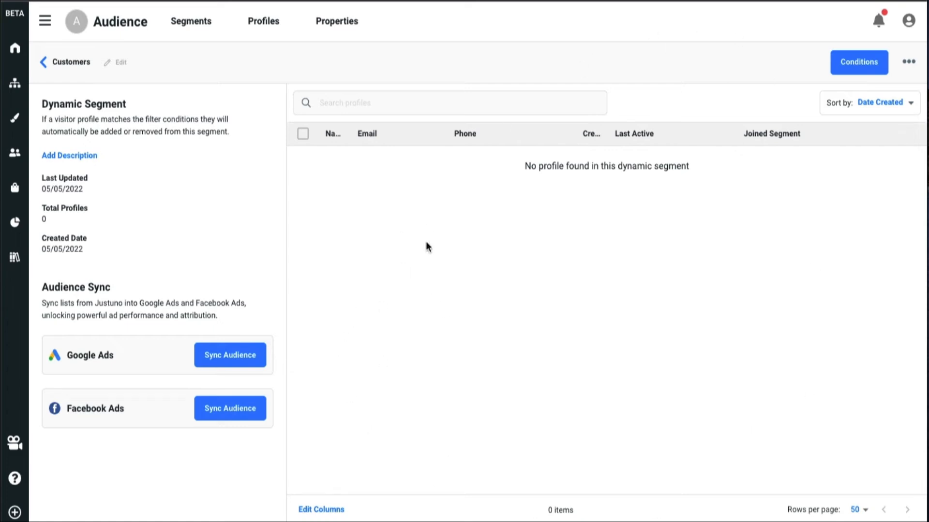
Return to the segments list and create a static segment named "birthdays in April".
click(43, 61)
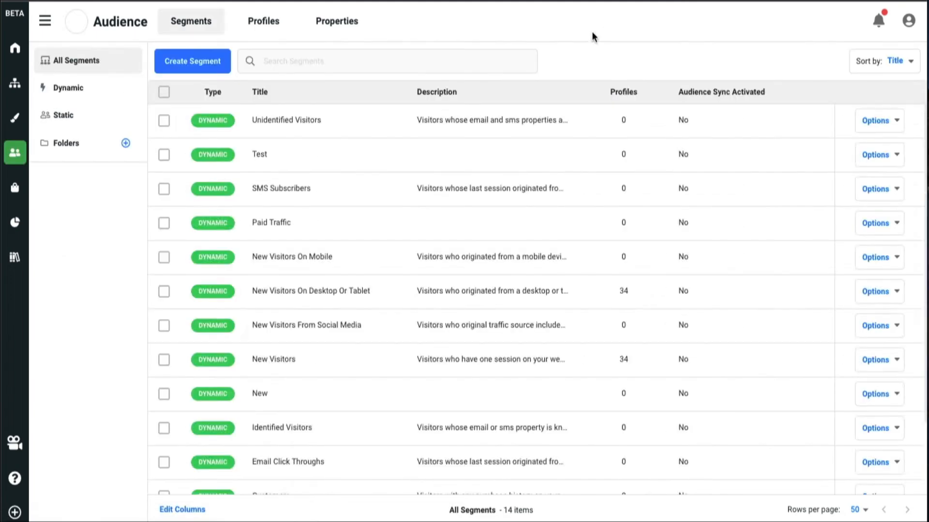
click(205, 66)
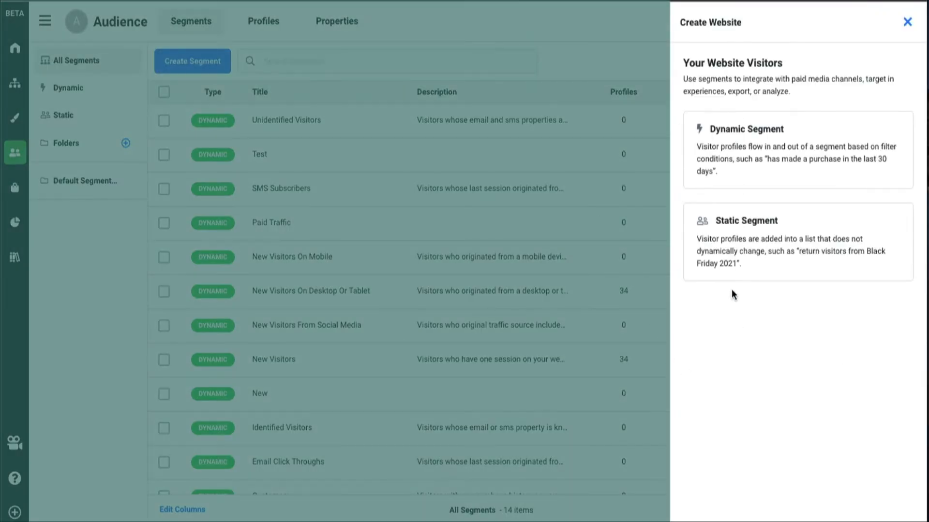
click(735, 263)
click(734, 292)
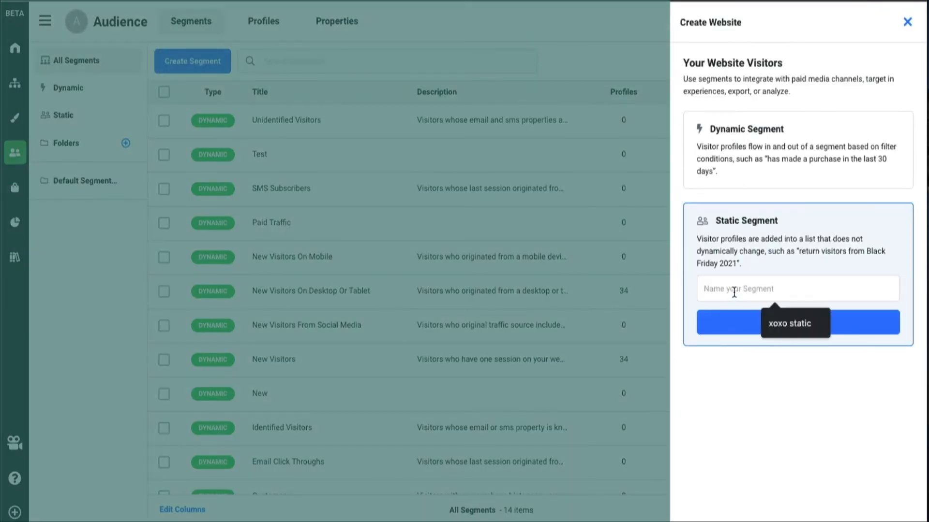
text(birthdays)
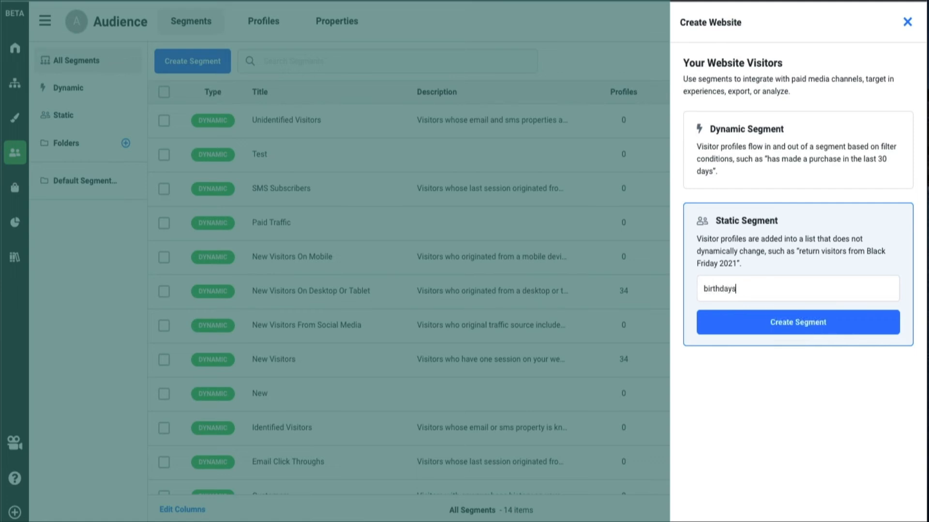
text( in April)
click(805, 336)
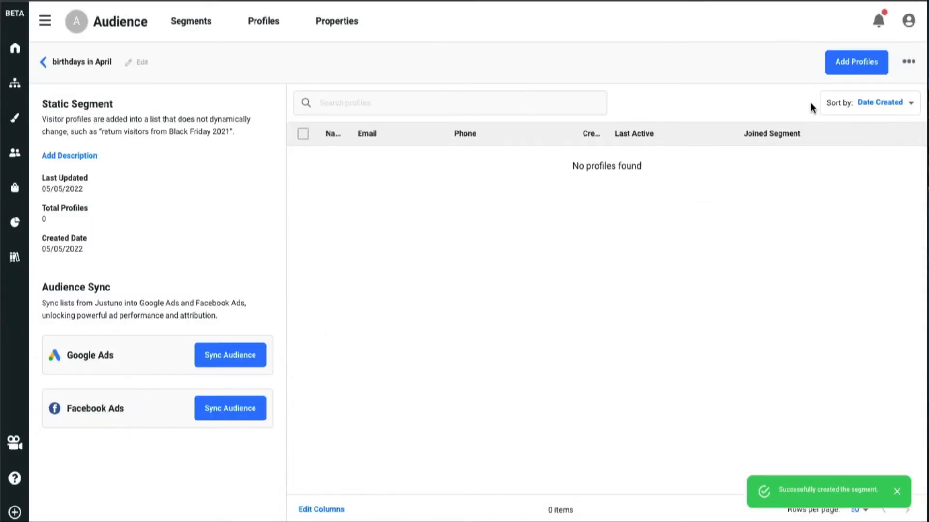
View the CSV profile import option, and add all profiles on the first page to the birthdays in April segment.
click(866, 62)
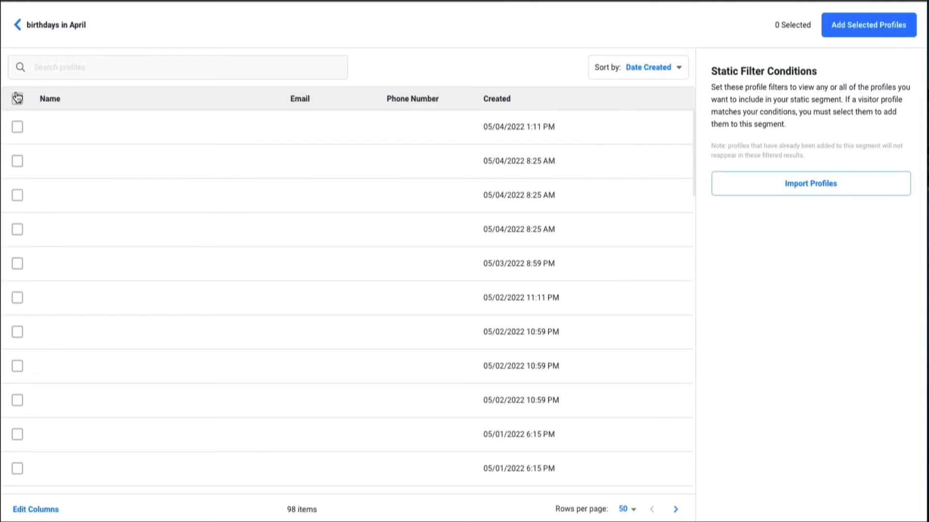
click(18, 98)
click(20, 100)
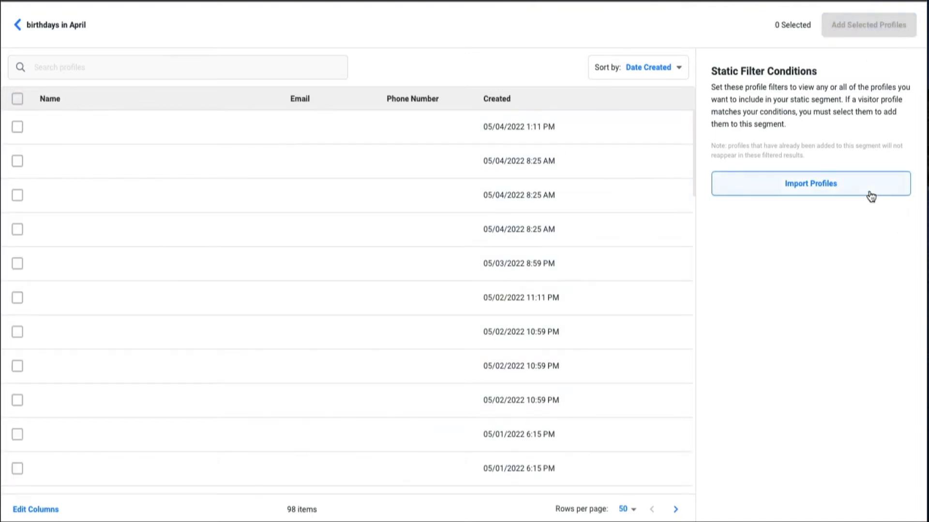
click(868, 191)
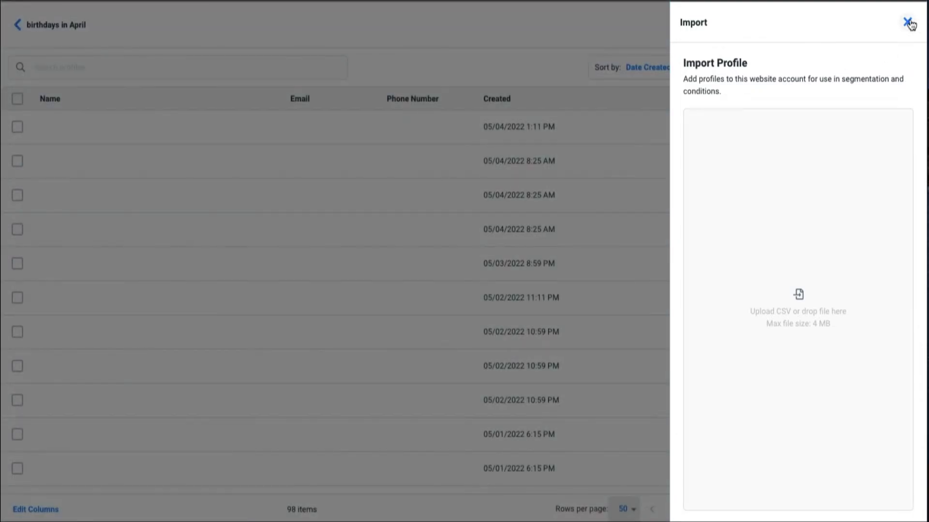
click(908, 22)
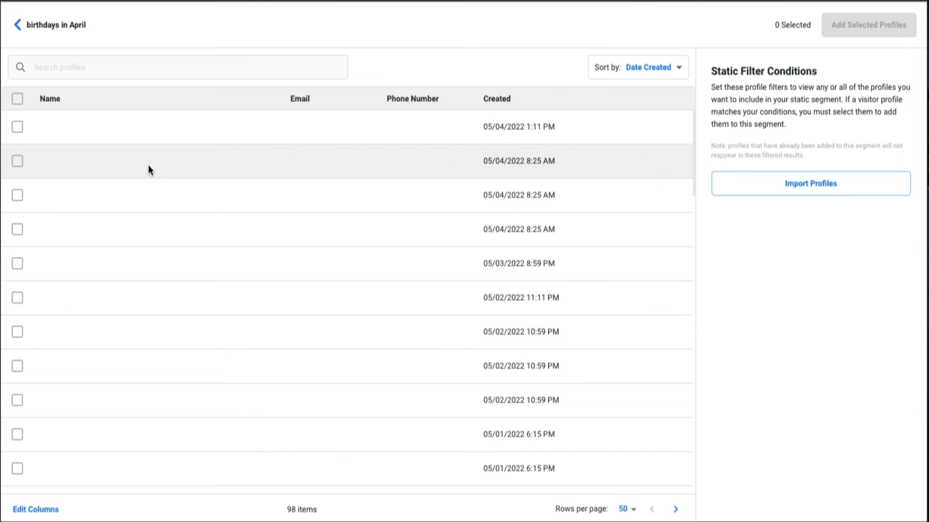
click(17, 98)
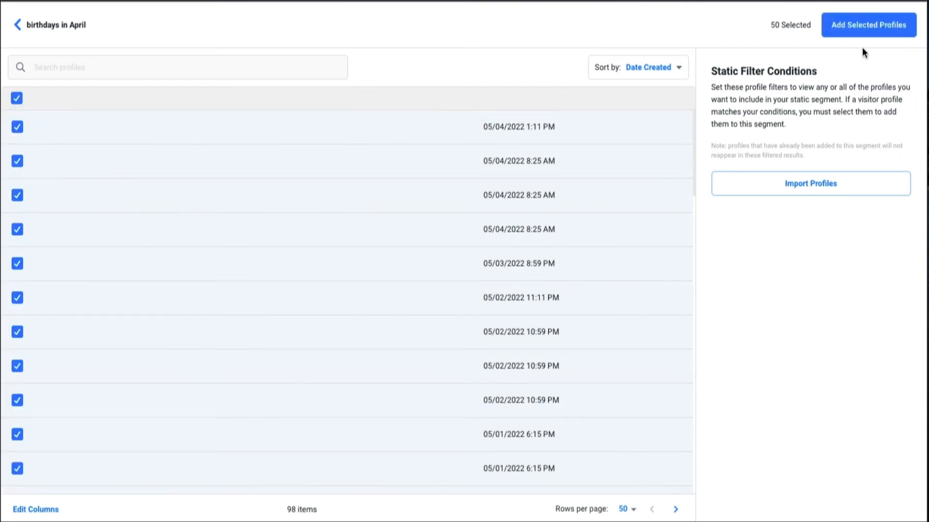
click(870, 31)
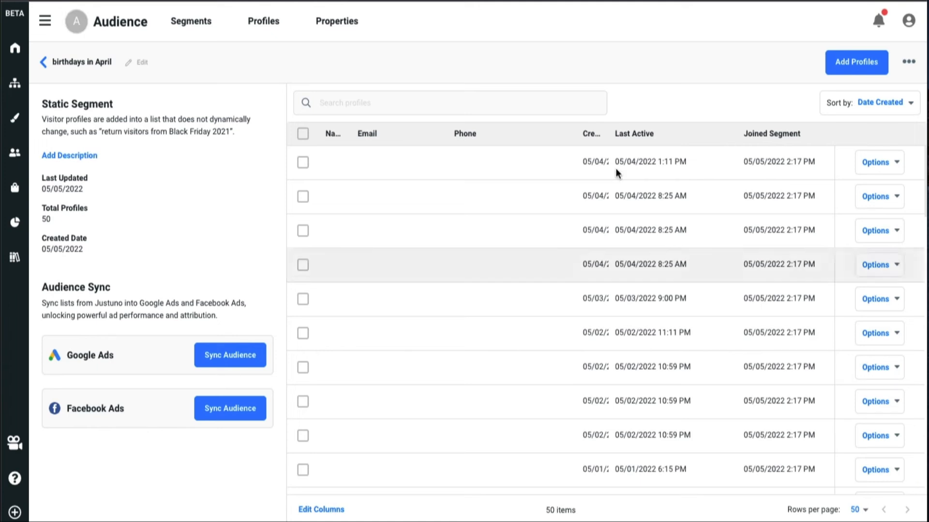
click(907, 23)
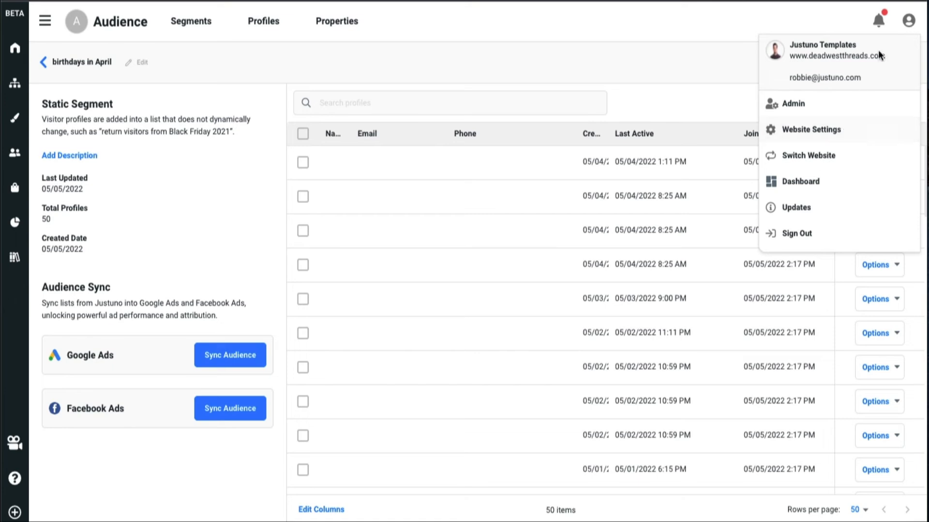
click(909, 22)
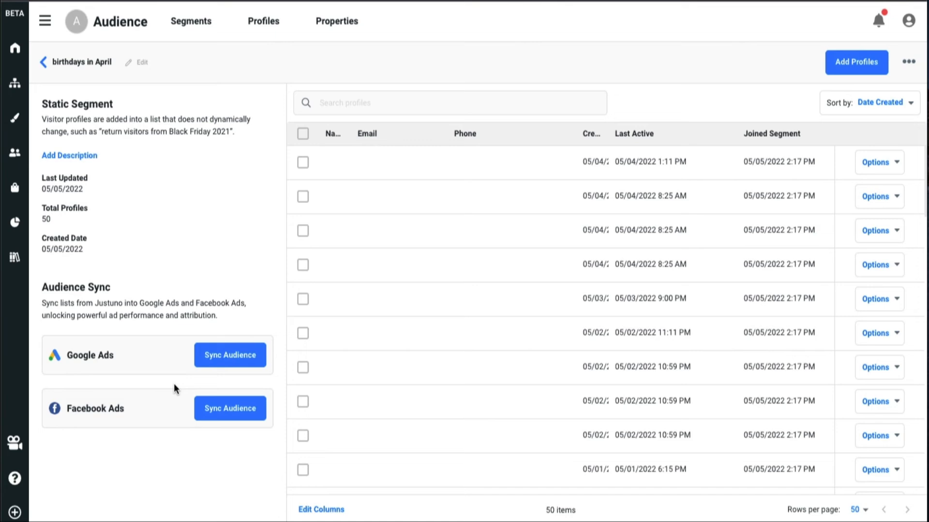
Sync the birthdays in April segment to Google Ads with the Justuno account and the existing audience "All visitors".
click(202, 362)
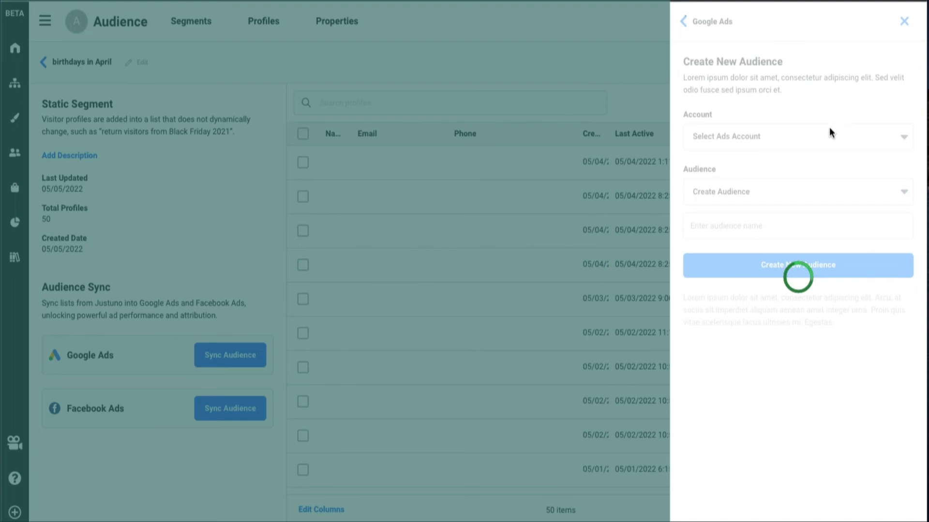
click(802, 141)
click(823, 205)
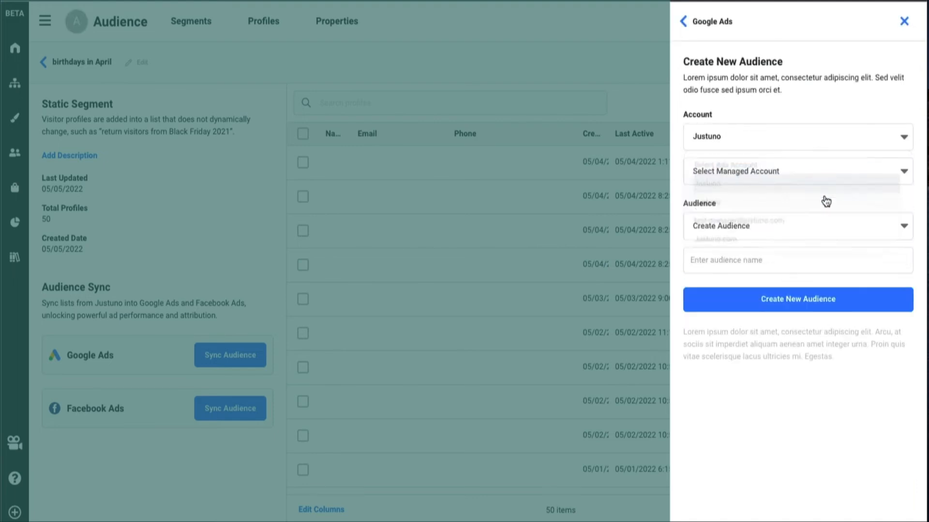
click(765, 227)
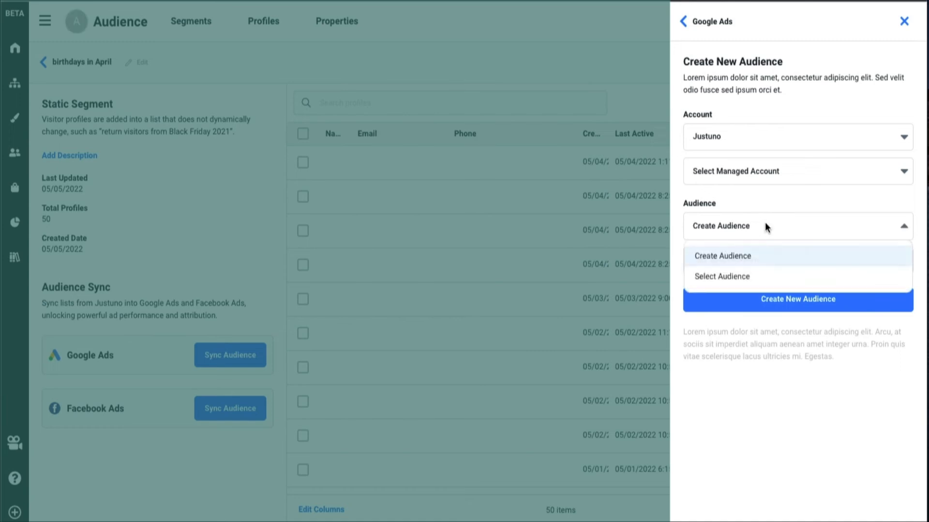
click(817, 274)
click(765, 260)
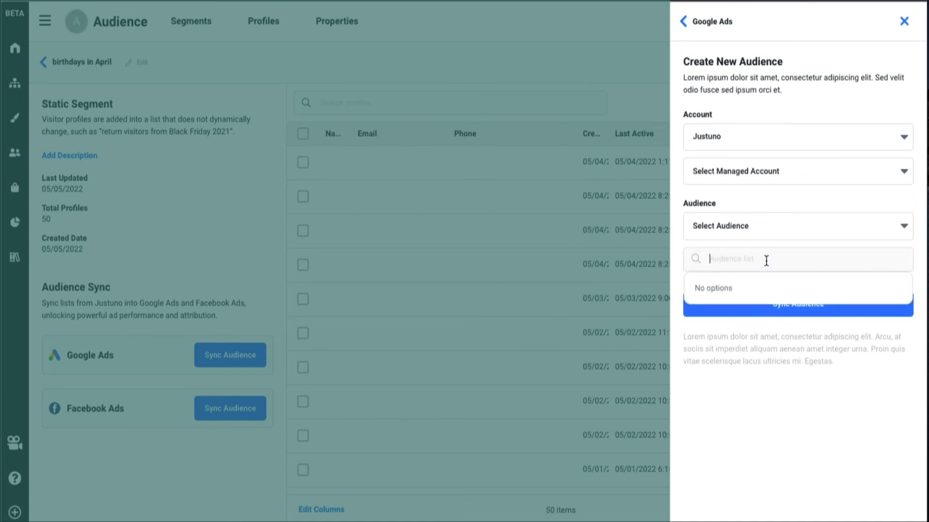
click(780, 292)
click(778, 305)
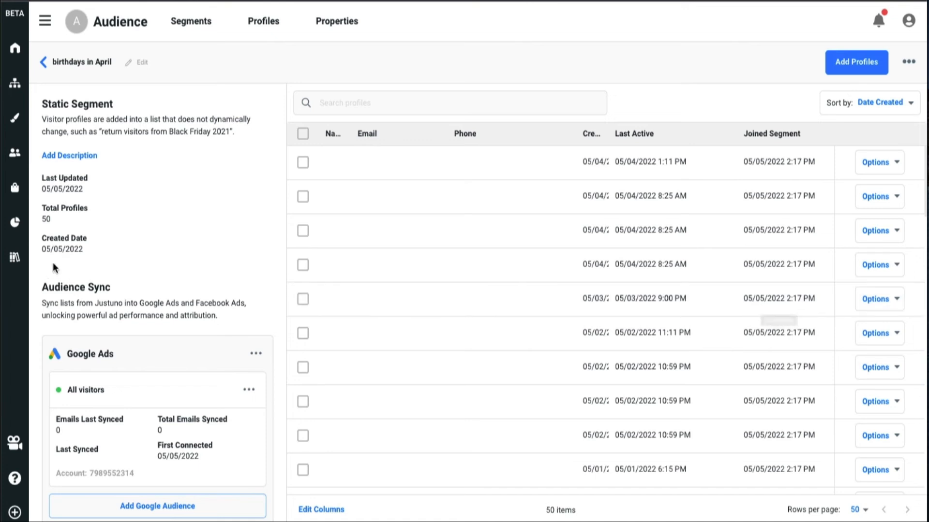
Review the segment's Google Ads sync details and return to the list of all segments.
scroll(193, 393, down, 3)
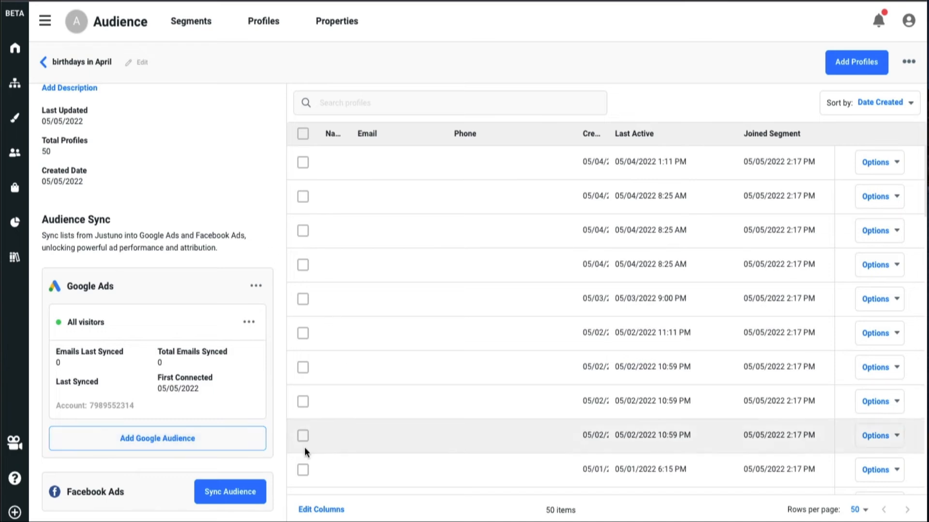
scroll(278, 460, up, 3)
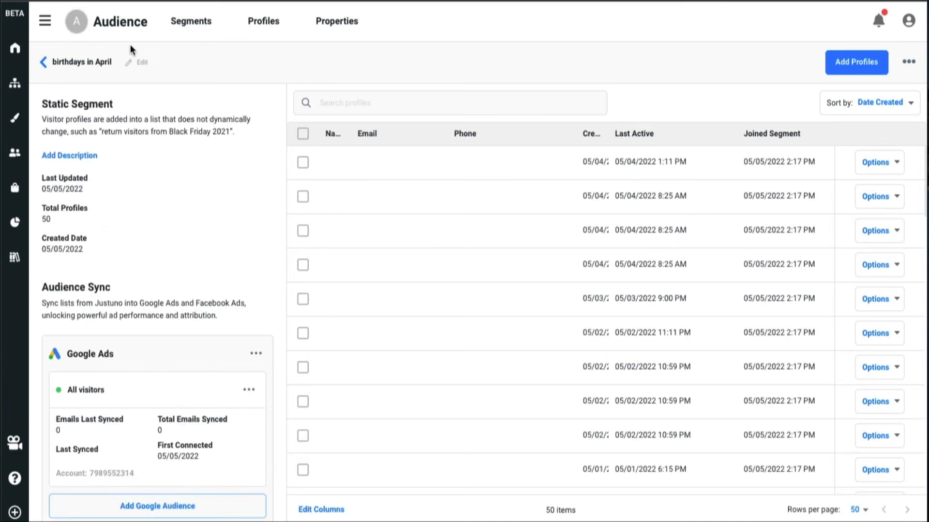
click(73, 72)
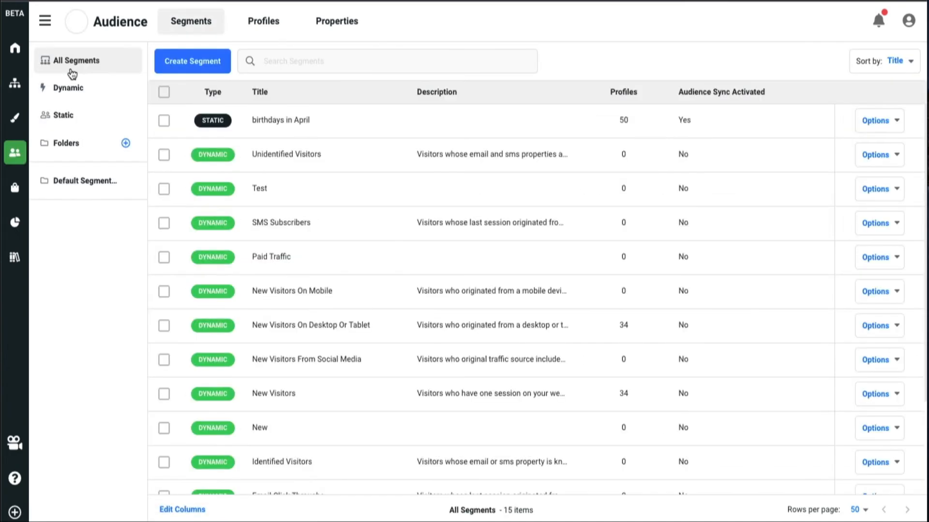
View the segments in the default segments folder and open the Experiences workflows list.
mouse_move(211, 158)
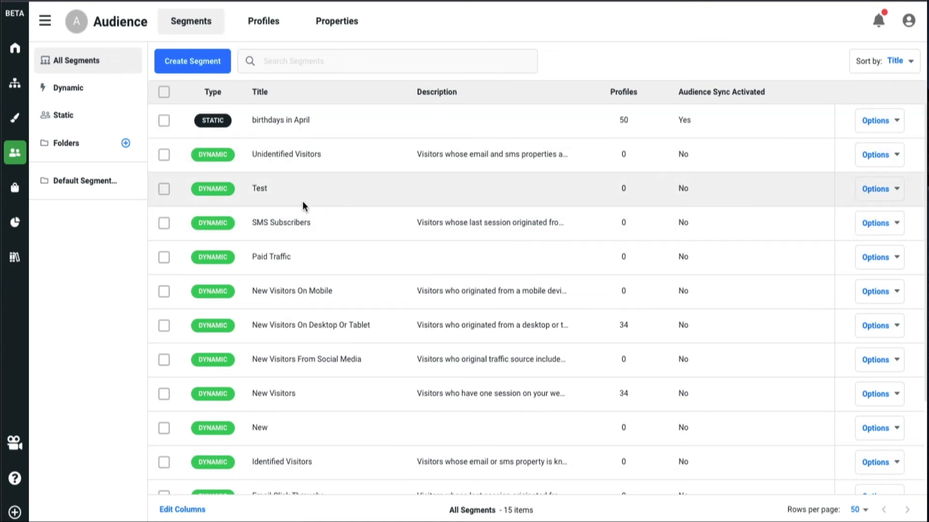
click(79, 188)
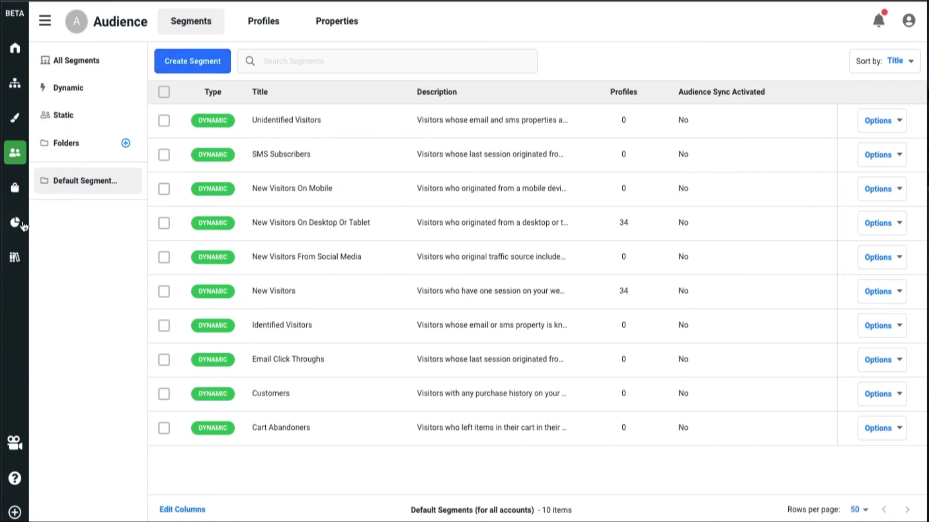
click(16, 83)
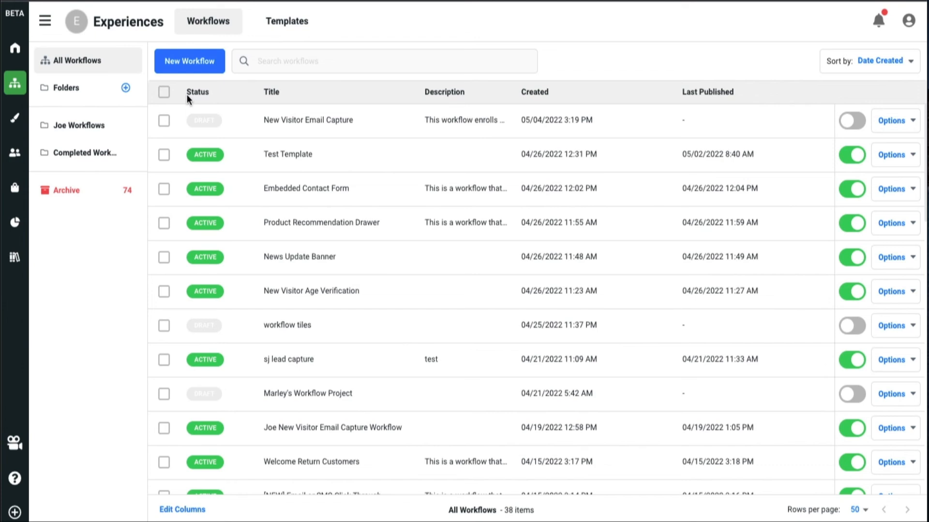
Open the New Visitor Email Capture workflow for editing and delete the unset If/Then branch at its end.
click(893, 125)
click(893, 172)
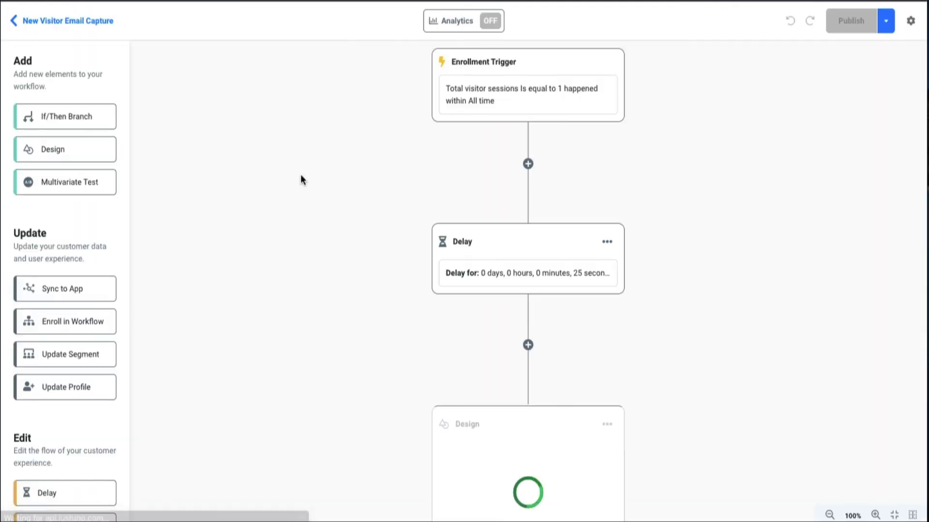
scroll(237, 276, down, 8)
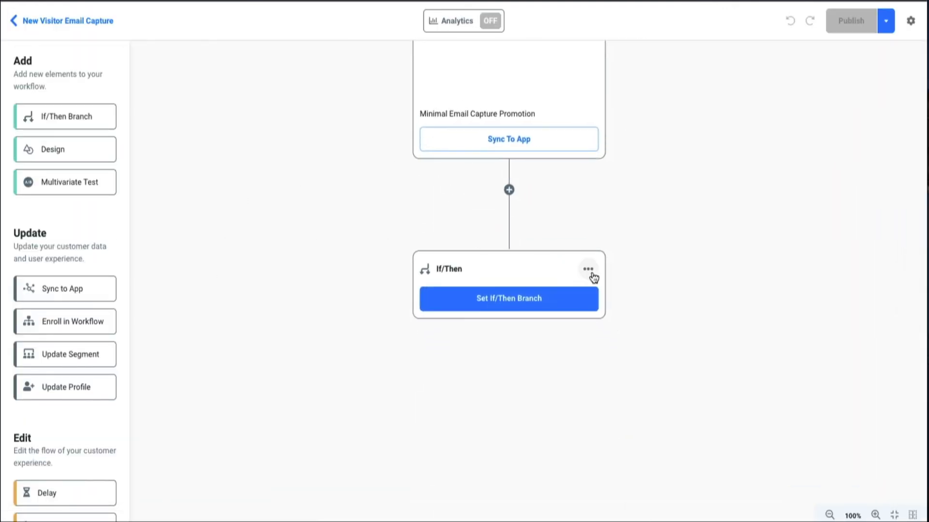
click(588, 270)
click(582, 293)
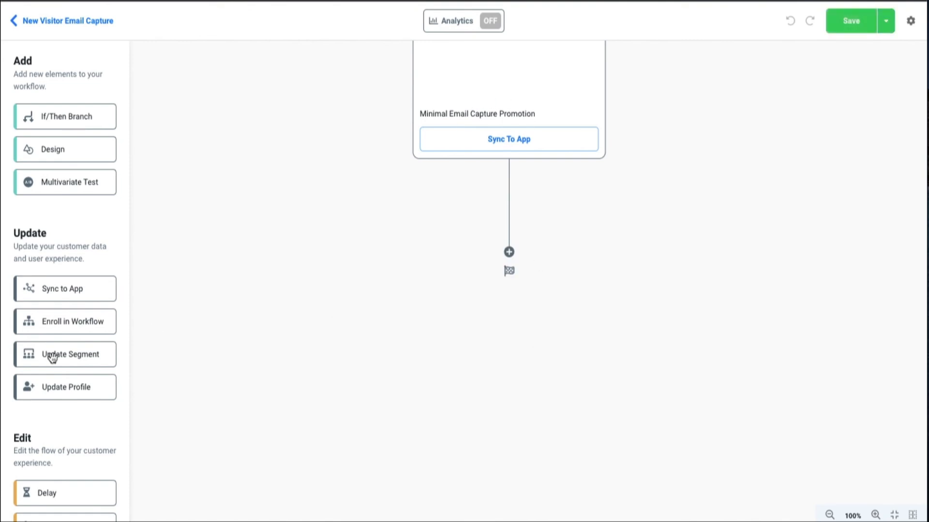
Add an Update Segment step after the Minimal Email Capture Promotion design, set to Add To Segment "birthdays in April", then save and leave the workflow.
scroll(53, 248, down, 1)
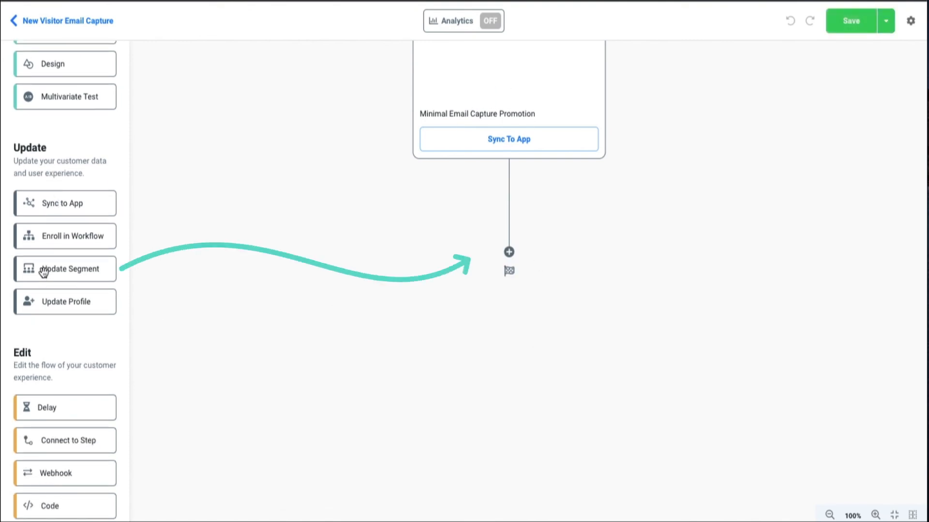
drag(42, 269, 514, 249)
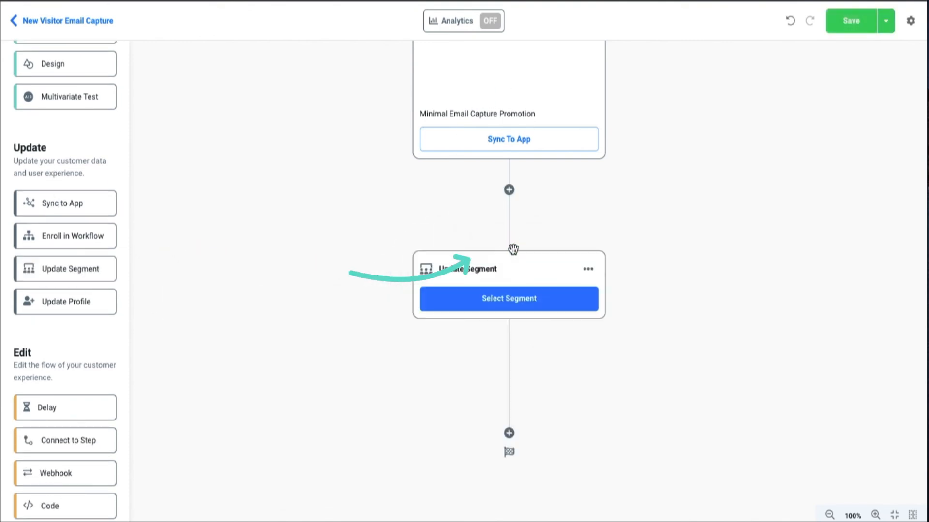
click(512, 297)
click(777, 135)
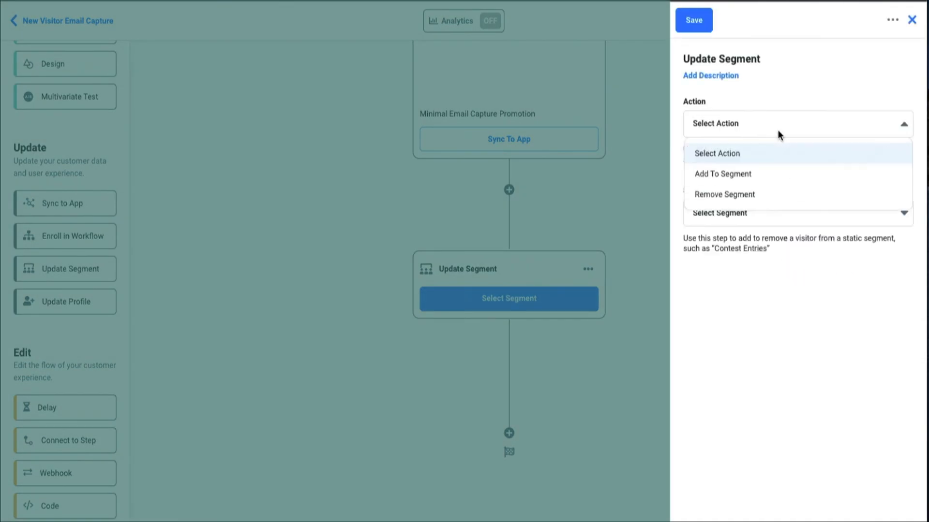
click(779, 173)
click(782, 221)
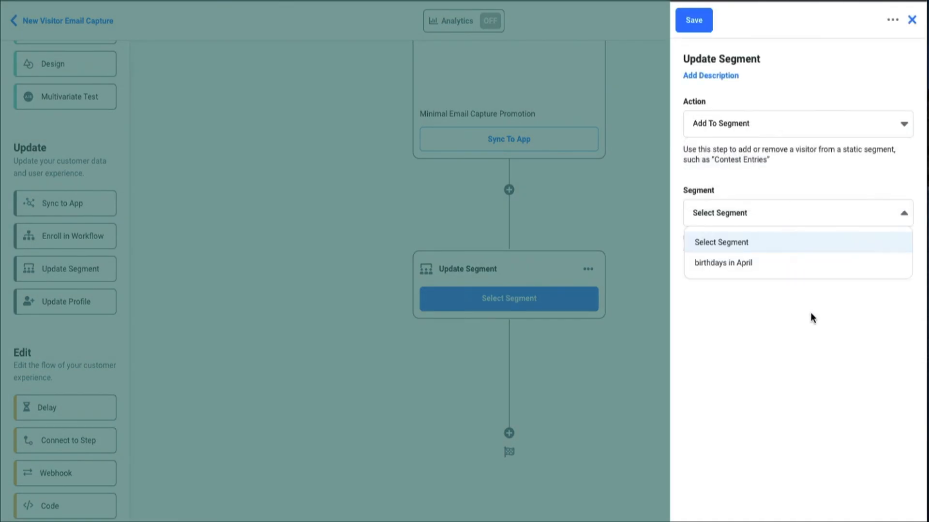
click(796, 264)
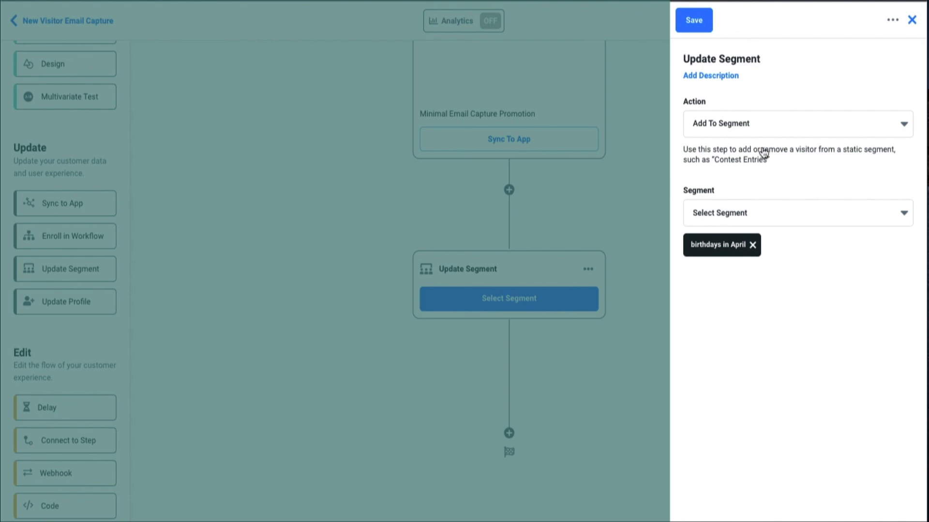
click(700, 19)
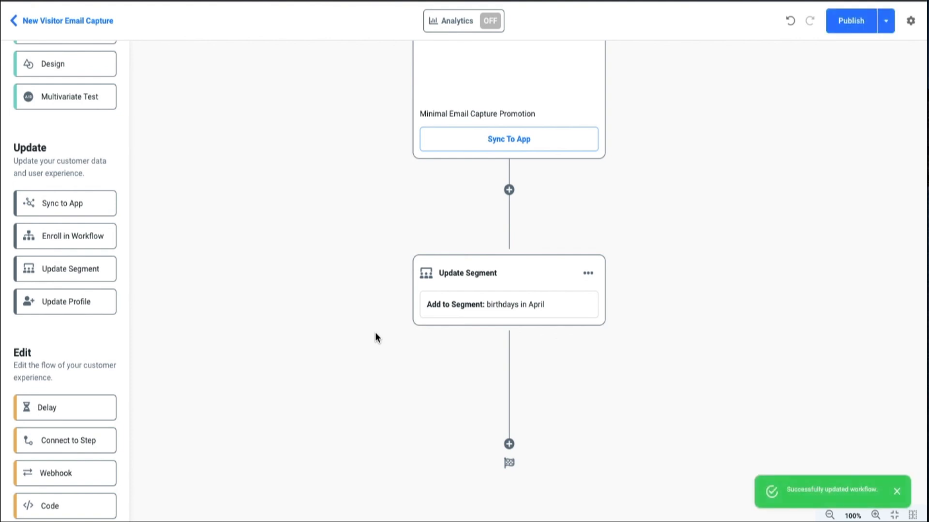
click(93, 25)
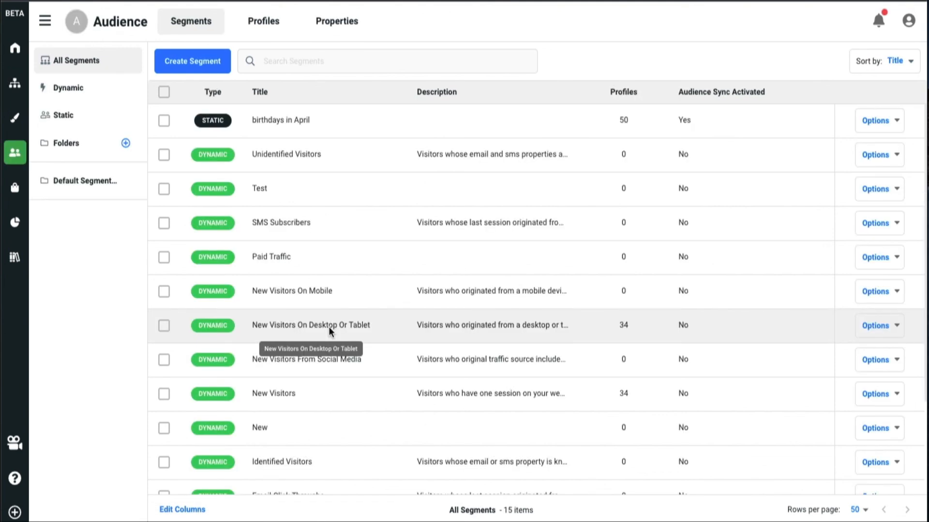